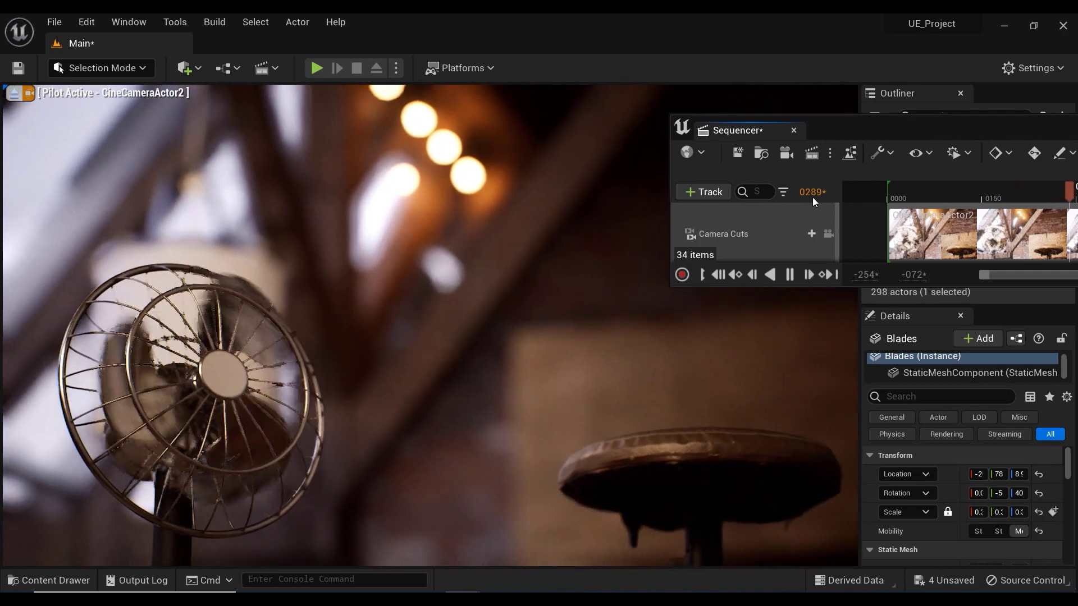
# Close the currently open sequence and bring up the Content Drawer.
pyautogui.click(794, 131)
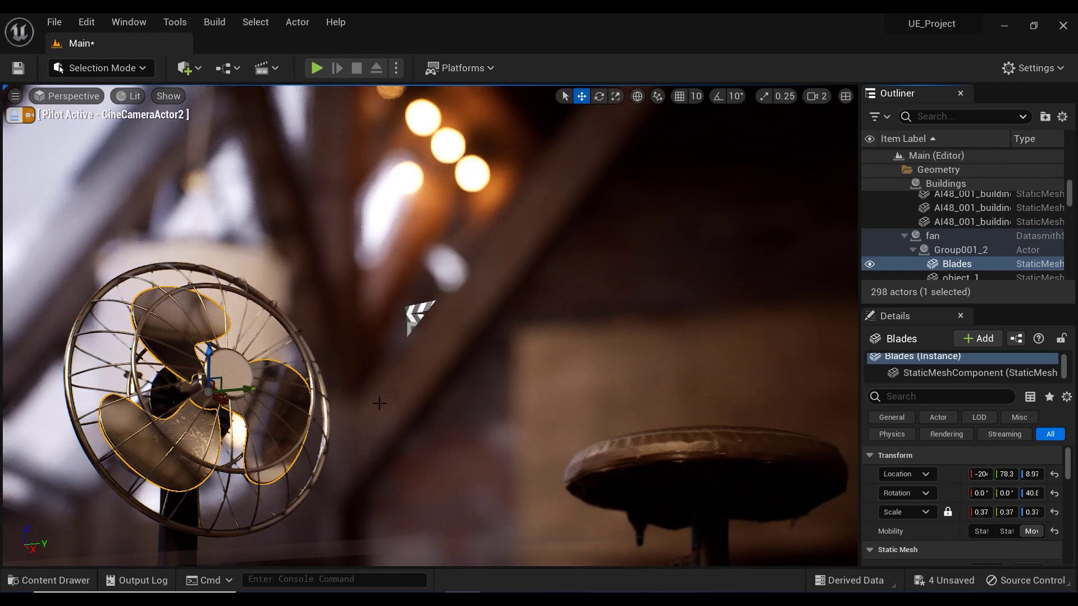
pyautogui.hotkey('ctrl', 'space')
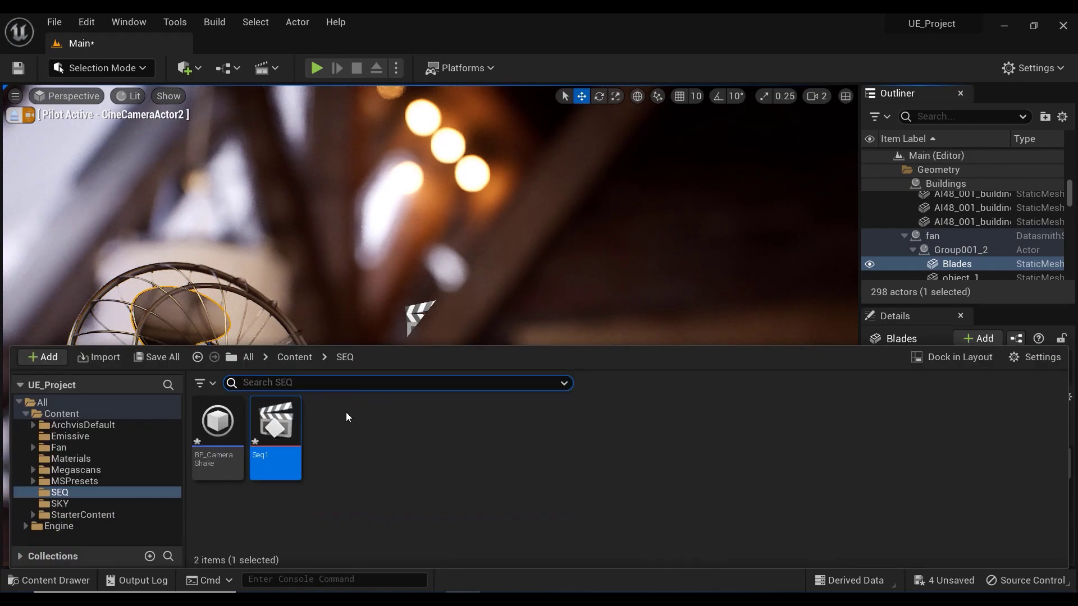
pyautogui.rightClick(376, 439)
pyautogui.press('Escape')
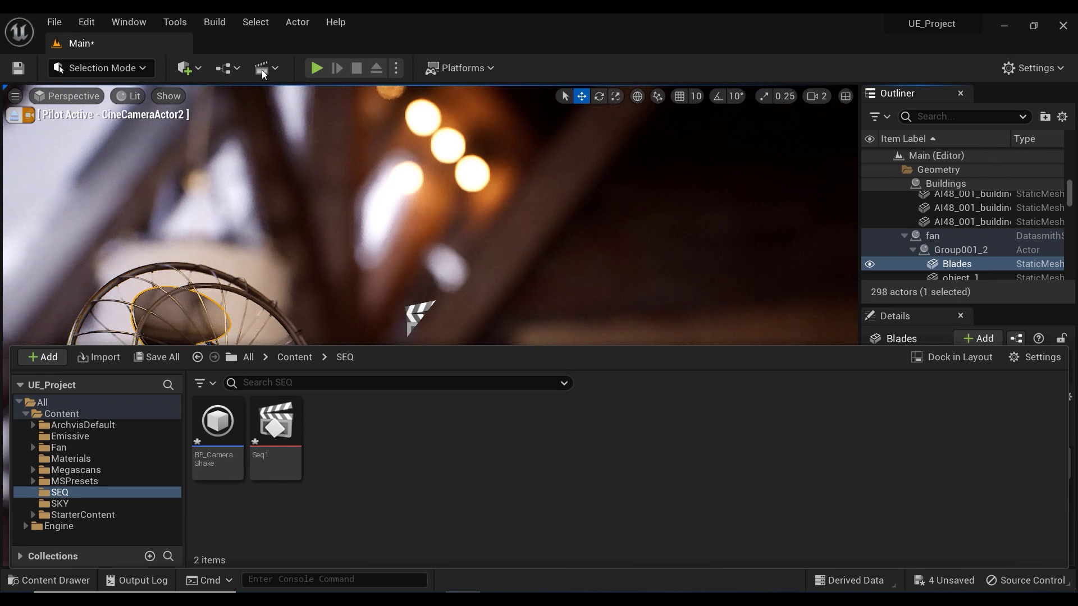
# Add a Cinematics level sequence named seq3 and save it in /All/Game/SEQ.
pyautogui.click(263, 71)
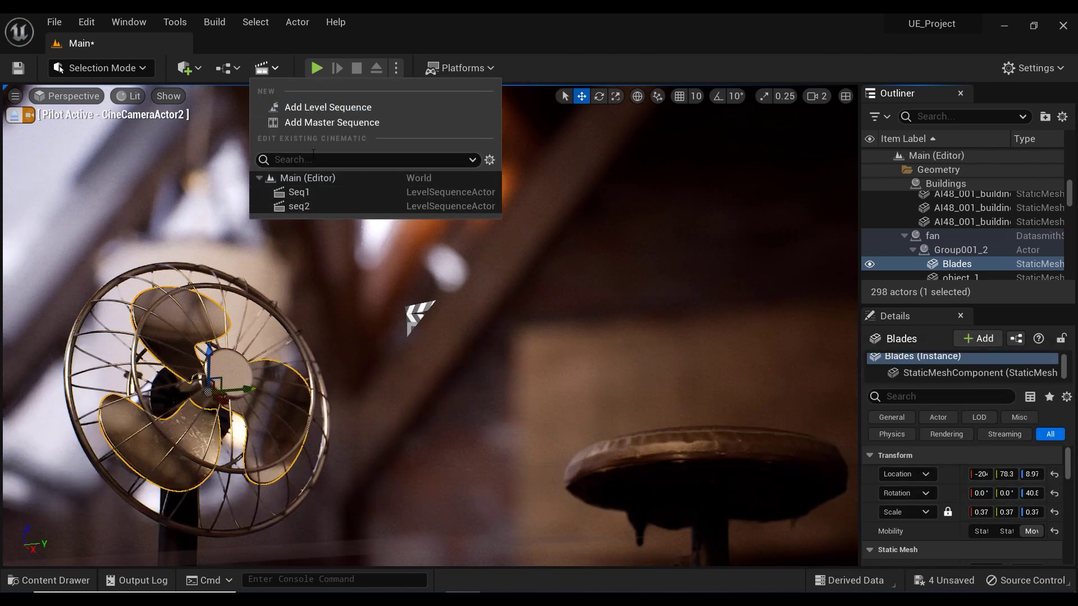
pyautogui.click(327, 107)
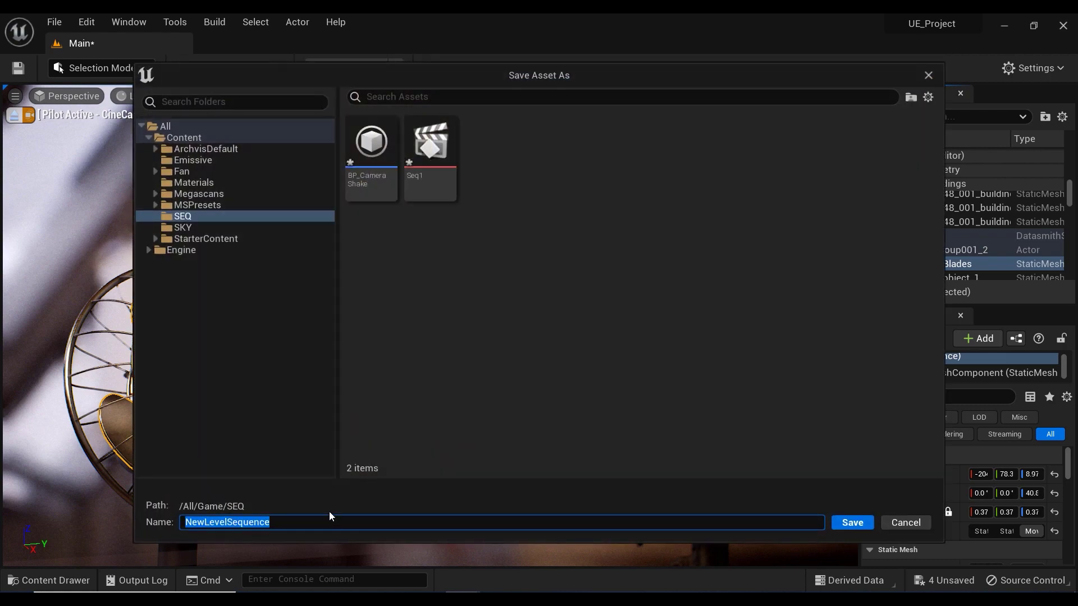
pyautogui.write('seq3')
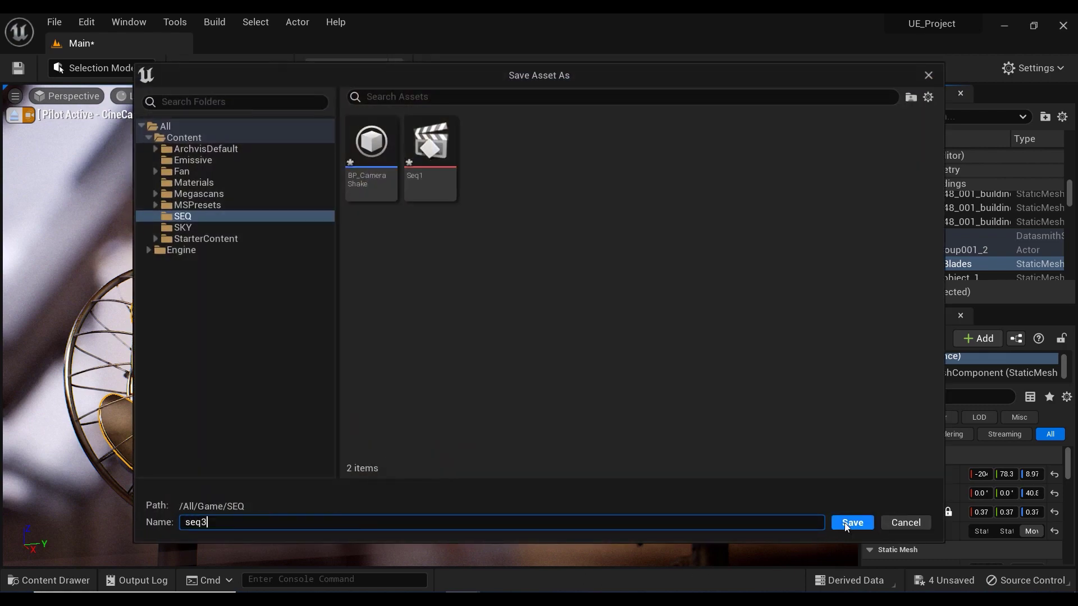
pyautogui.click(846, 525)
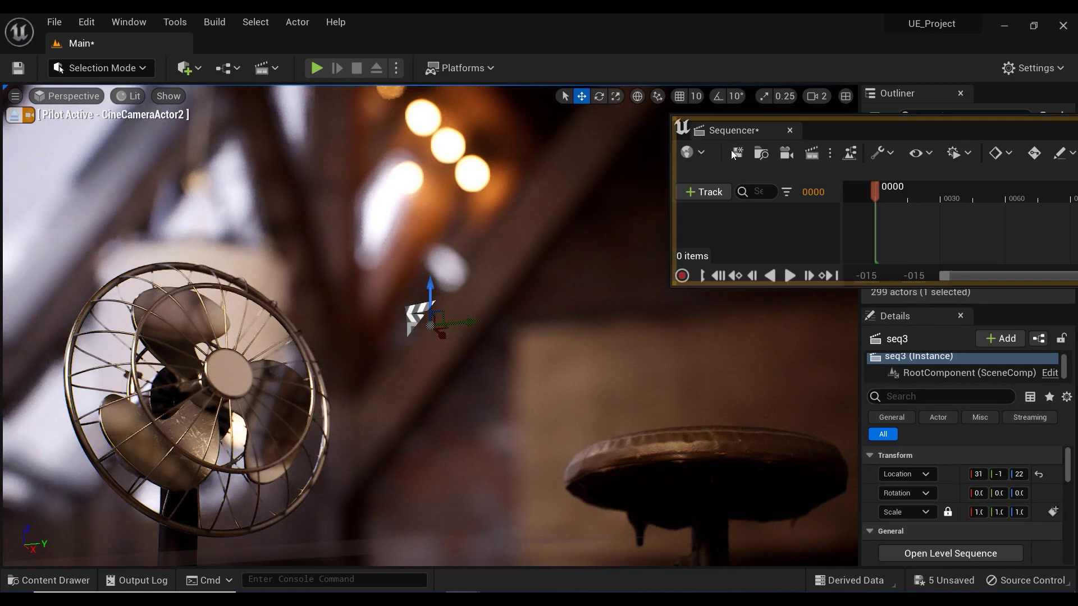
# Dock Sequencer under a larger viewport, add the Blades actor track, and extend the range to 0240.
pyautogui.moveTo(699, 138); pyautogui.dragTo(231, 469)
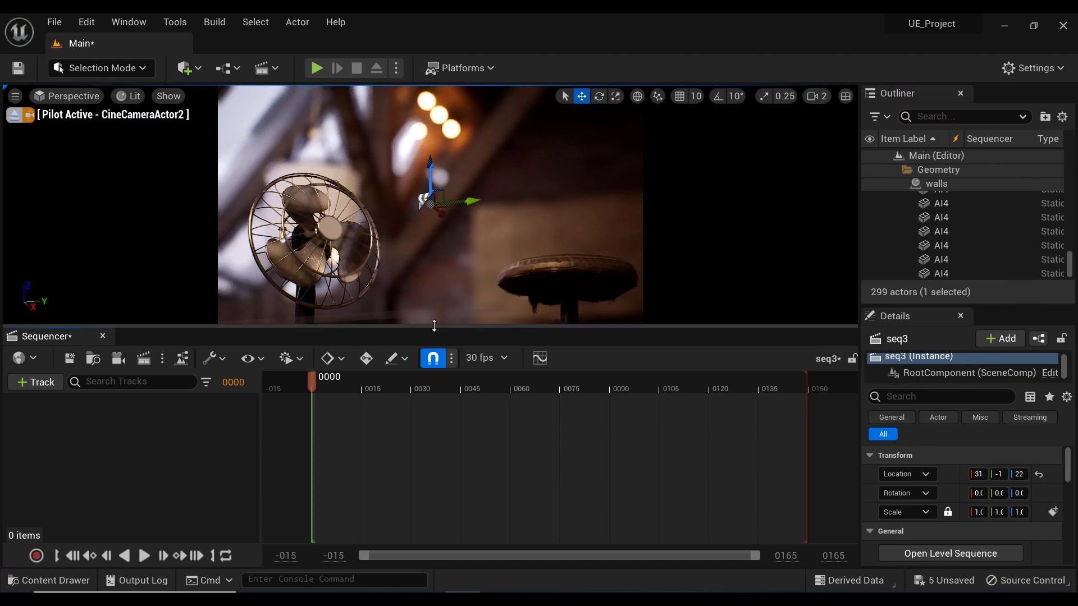
pyautogui.moveTo(433, 327); pyautogui.dragTo(431, 399)
pyautogui.click(16, 447)
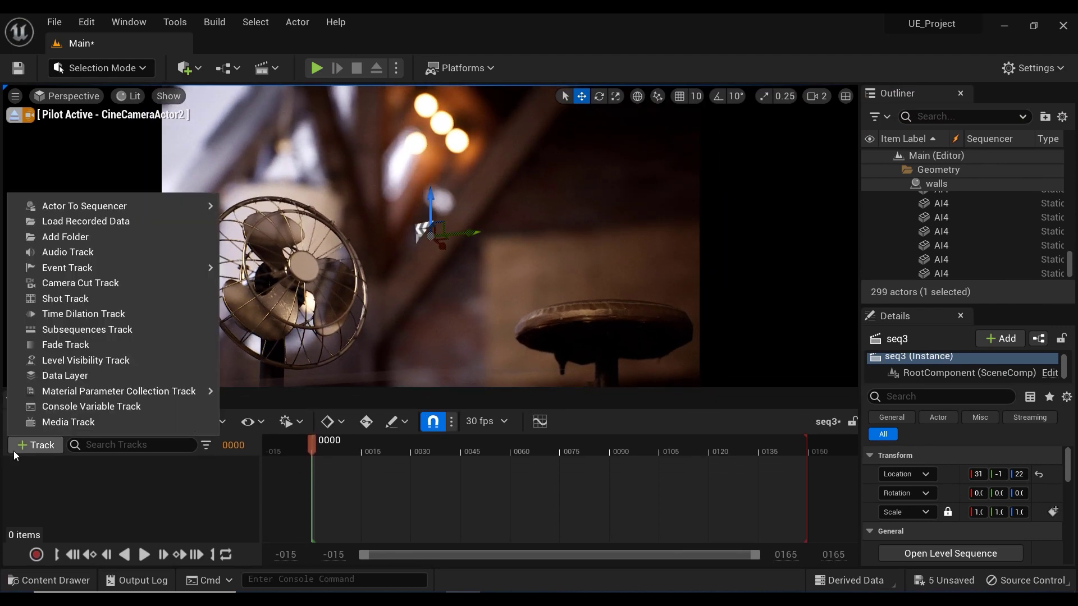
pyautogui.moveTo(208, 208)
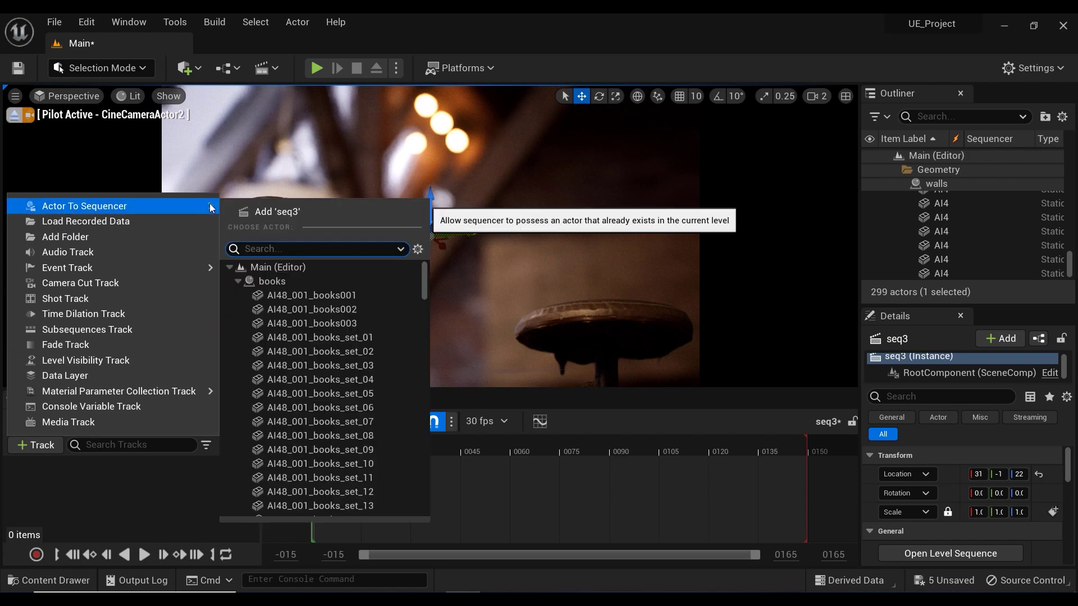
pyautogui.write('blade')
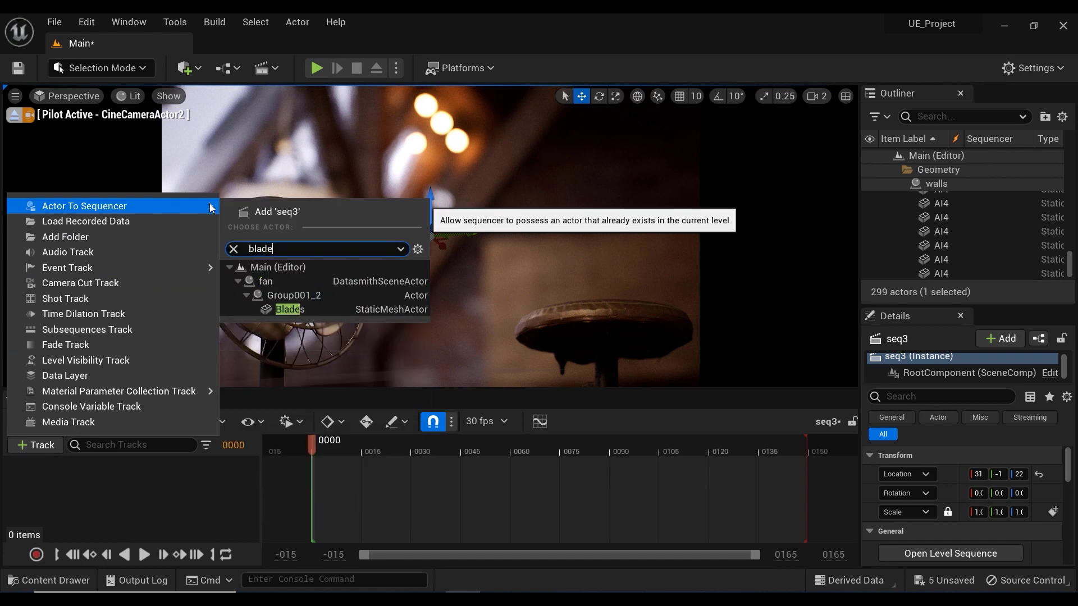
pyautogui.click(290, 309)
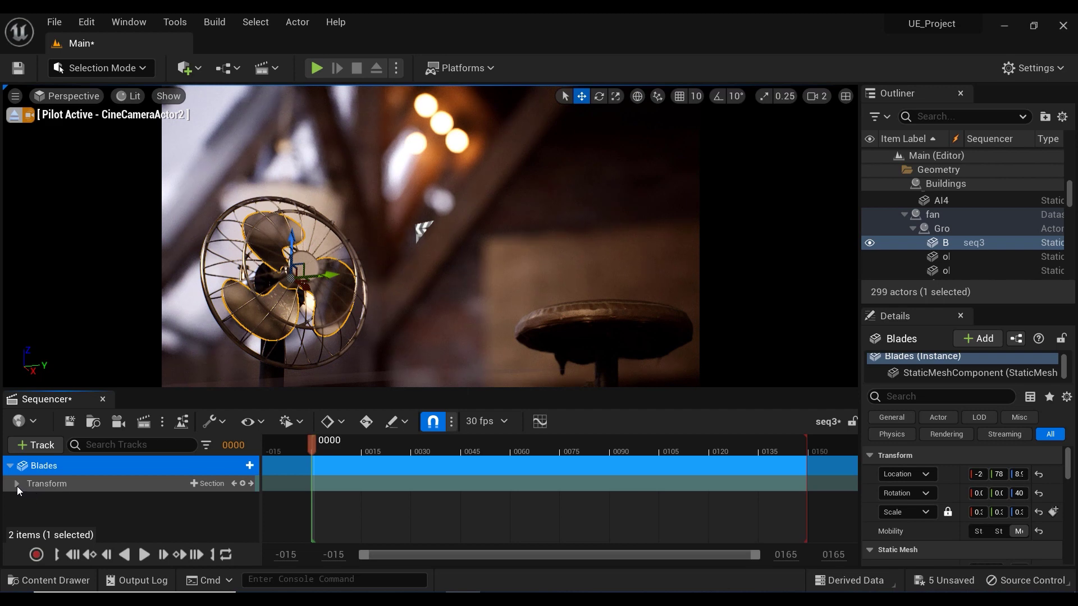
pyautogui.keyDown('ctrl'); pyautogui.scroll(-3, 489, 493); pyautogui.keyUp('ctrl')
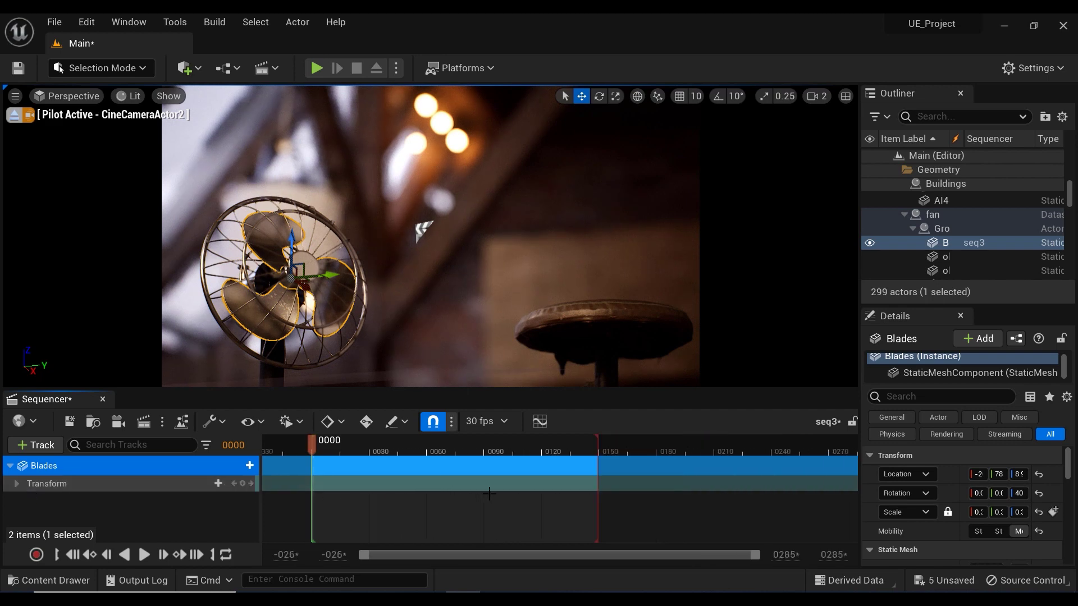
pyautogui.moveTo(559, 443); pyautogui.dragTo(716, 443)
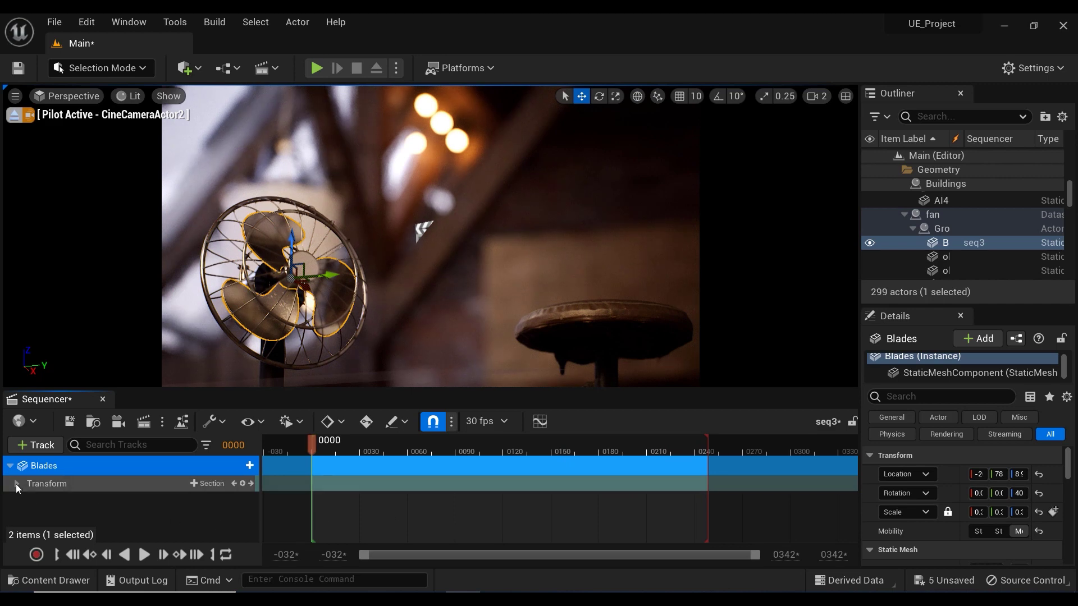
# Search 'cam' in Actor To Sequencer and add CineCameraActor2, creating its Camera Cuts track.
pyautogui.click(35, 445)
pyautogui.moveTo(173, 213)
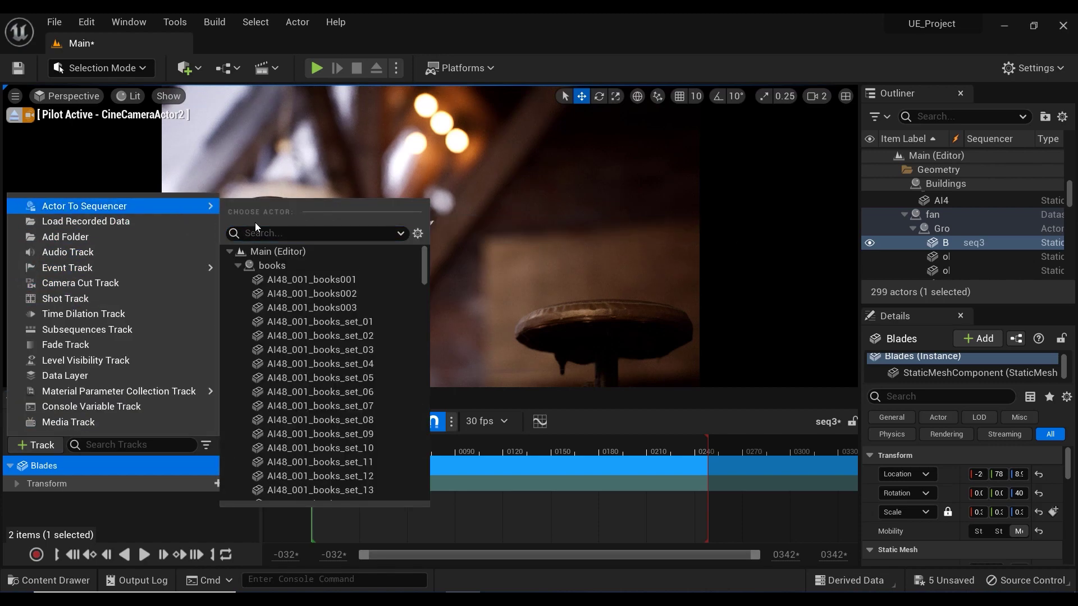
pyautogui.write('cam')
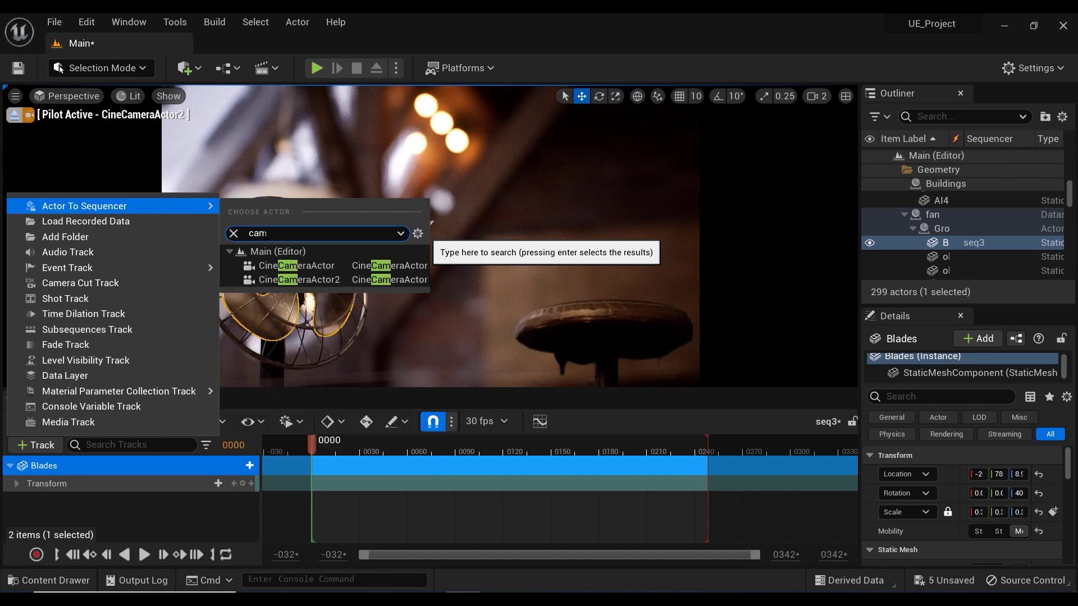
pyautogui.click(291, 280)
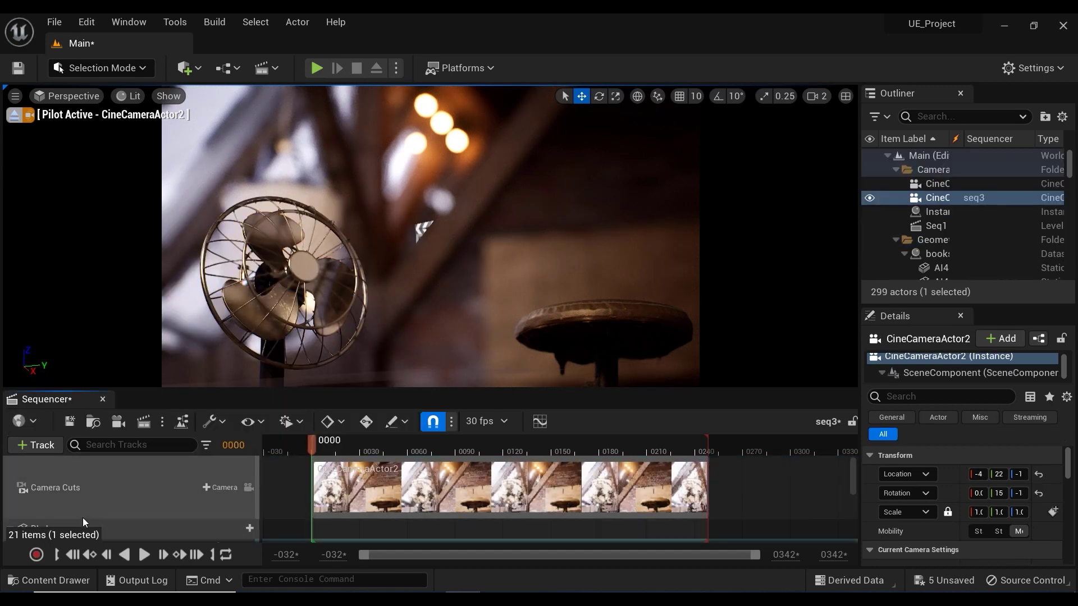
pyautogui.scroll(-5, 110, 506)
pyautogui.scroll(-1, 116, 504)
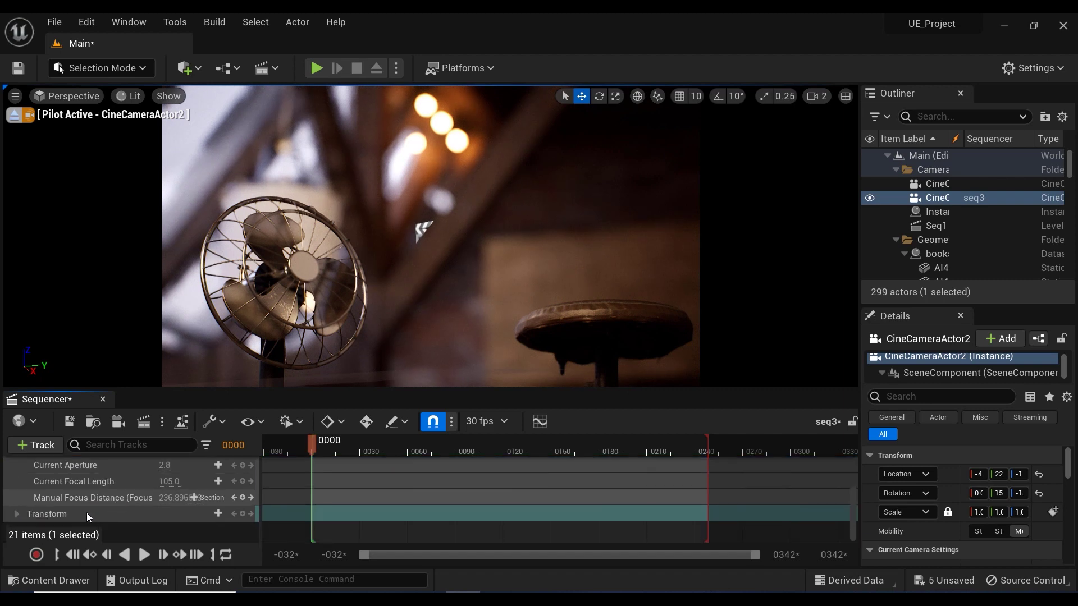
pyautogui.scroll(1, 87, 513)
pyautogui.scroll(5, 73, 487)
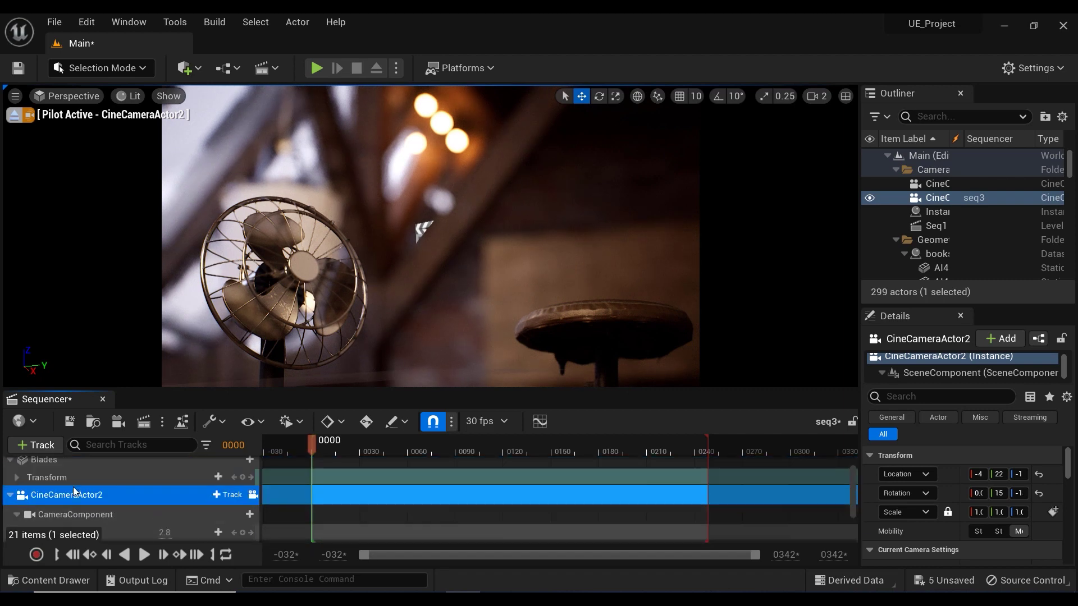
# Expand Blades Transform > Rotation and key the blades' rotation at frame 0000.
pyautogui.click(20, 506)
pyautogui.scroll(-1, 113, 503)
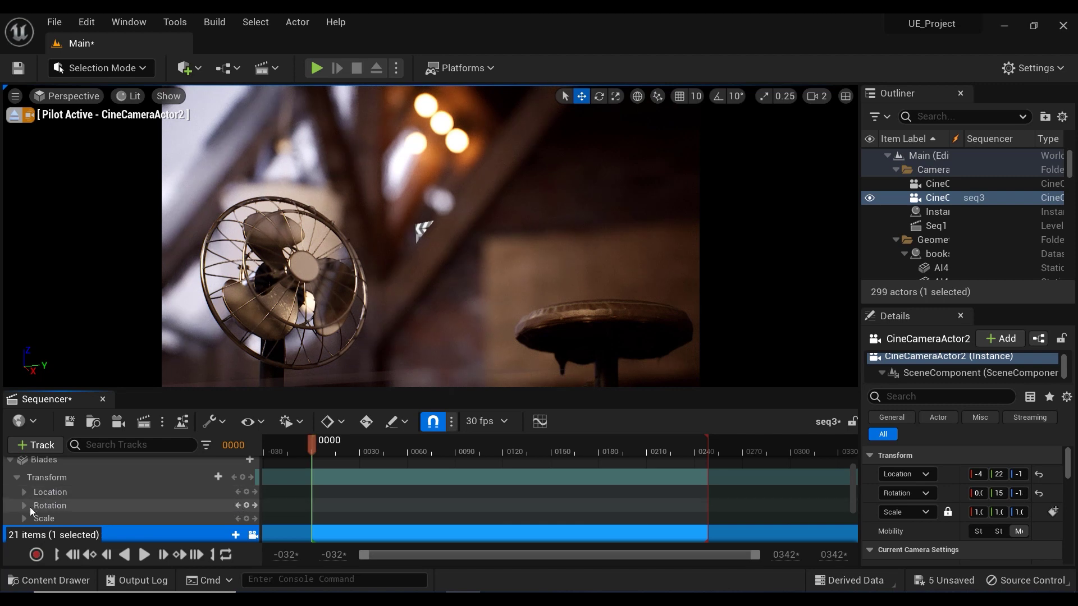
pyautogui.scroll(2, 141, 501)
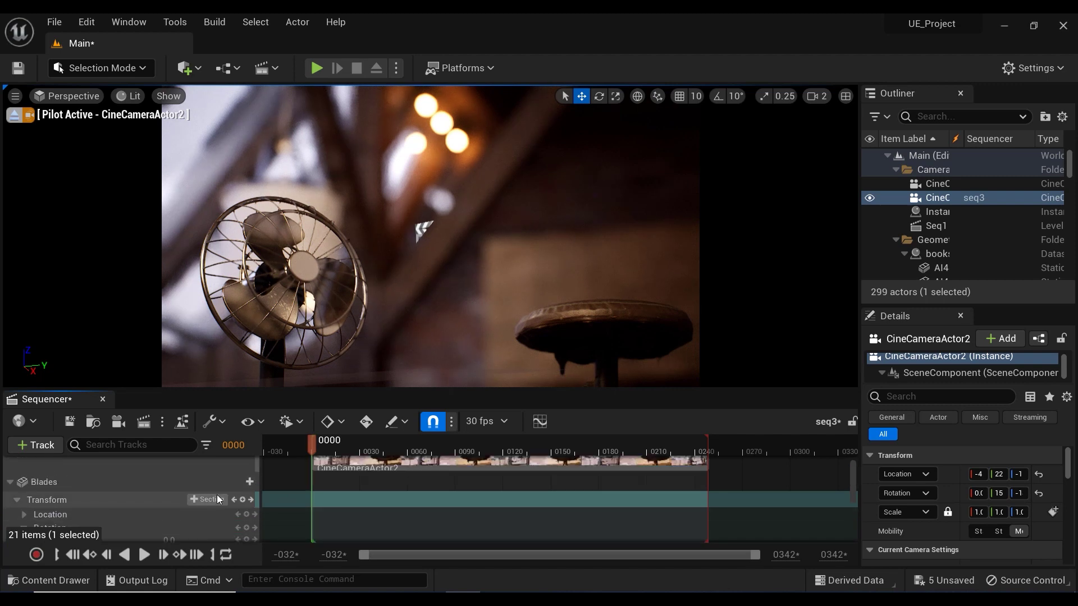
pyautogui.scroll(-1, 217, 494)
pyautogui.doubleClick(230, 507)
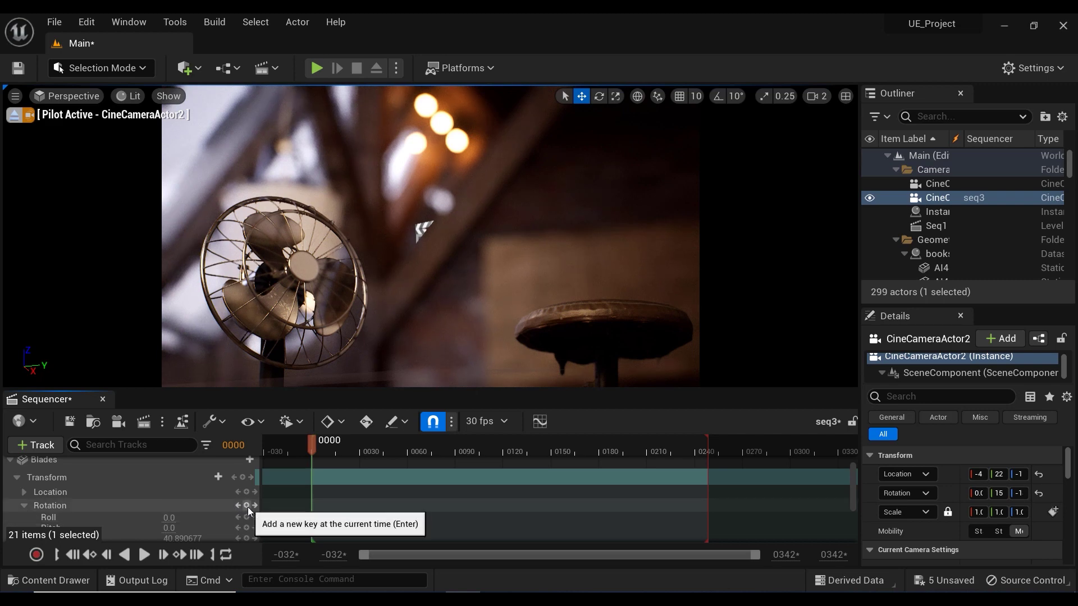
pyautogui.click(247, 507)
# Move the playhead to frame 0246 and drag Pitch to about -439.53 to key the spin.
pyautogui.moveTo(312, 453); pyautogui.dragTo(586, 456)
pyautogui.moveTo(683, 483); pyautogui.dragTo(706, 476)
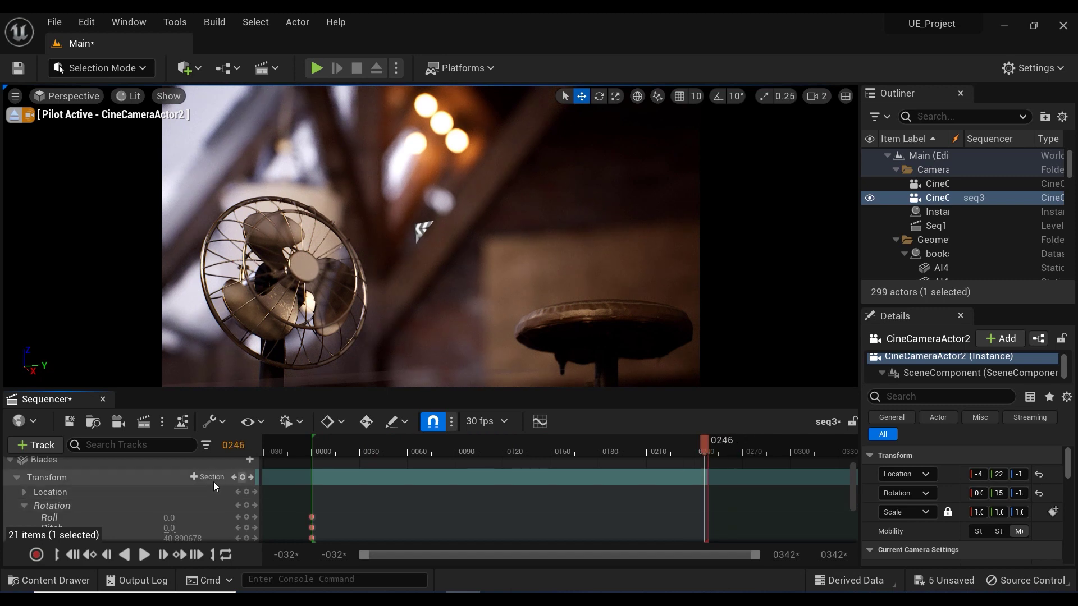
pyautogui.scroll(-2, 180, 497)
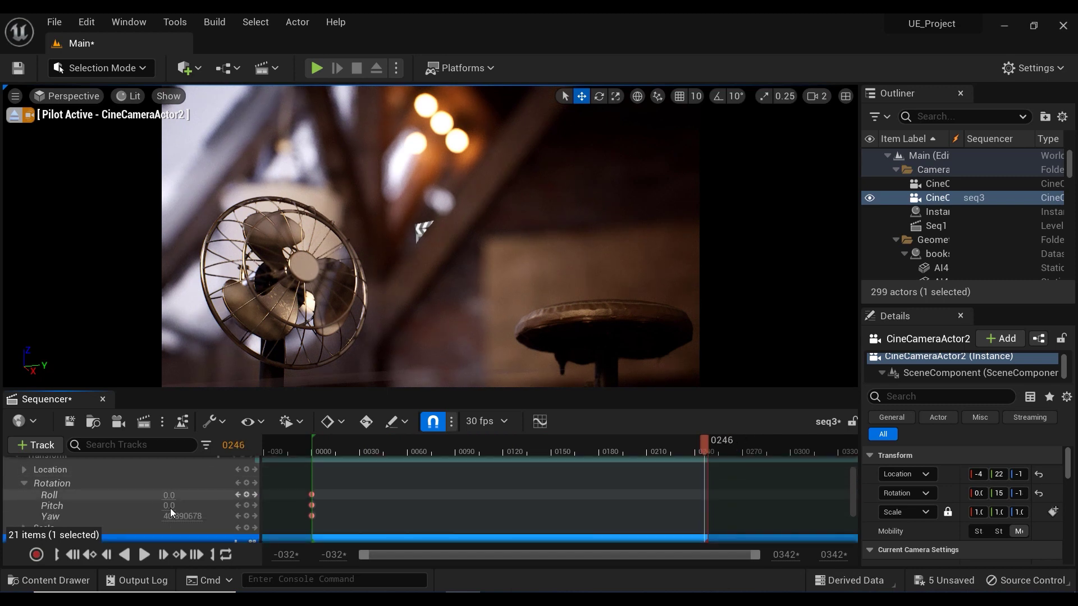
pyautogui.moveTo(172, 506); pyautogui.dragTo(95, 507)
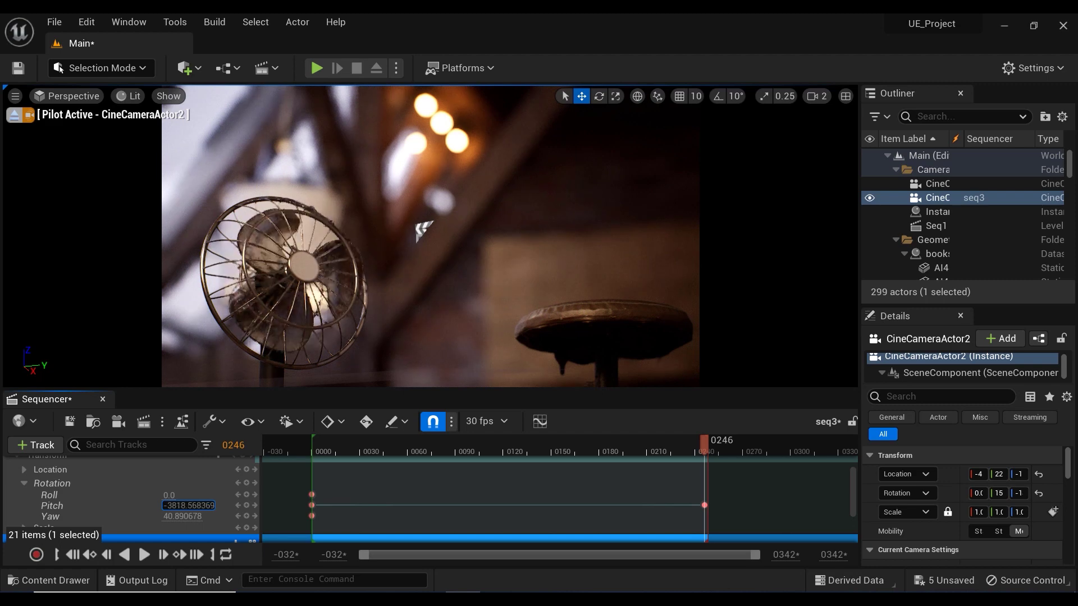
# Play seq3 from the start, stop it, disable looping, and select the pitch keys.
pyautogui.click(318, 447)
pyautogui.press('space')
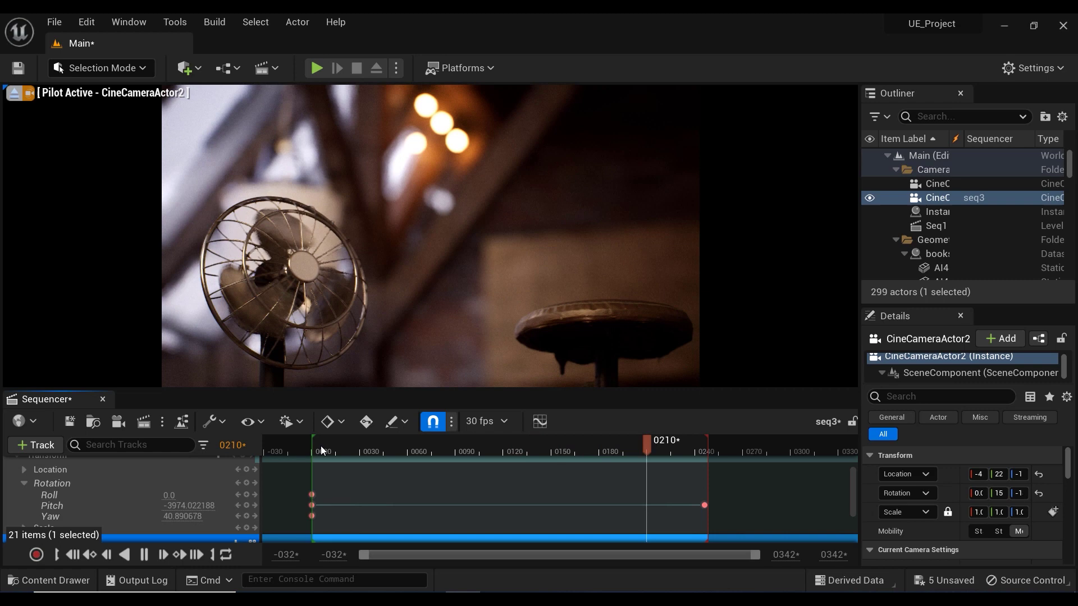
pyautogui.press('space')
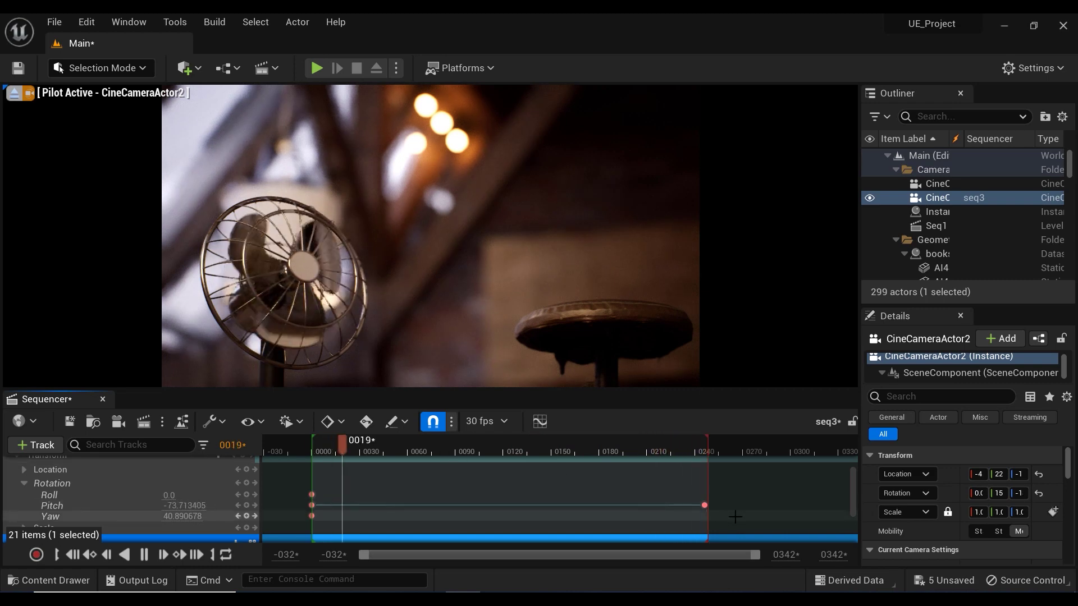
pyautogui.click(225, 555)
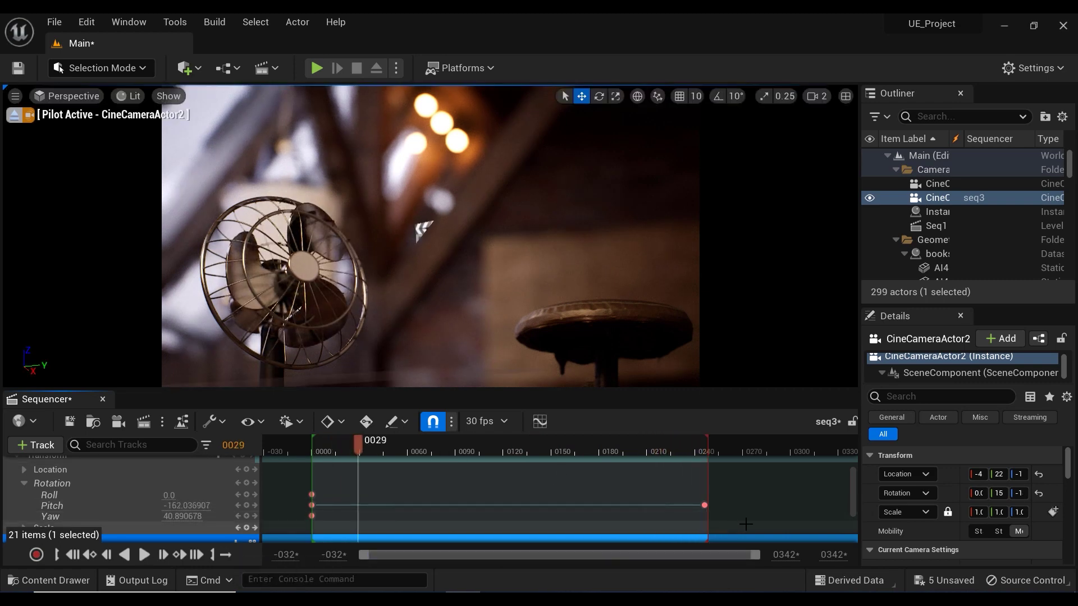
pyautogui.moveTo(745, 523); pyautogui.dragTo(664, 514)
# Select the fan blades in the viewport and scroll the track list back to the Blades track.
pyautogui.click(146, 466)
pyautogui.scroll(-1, 144, 480)
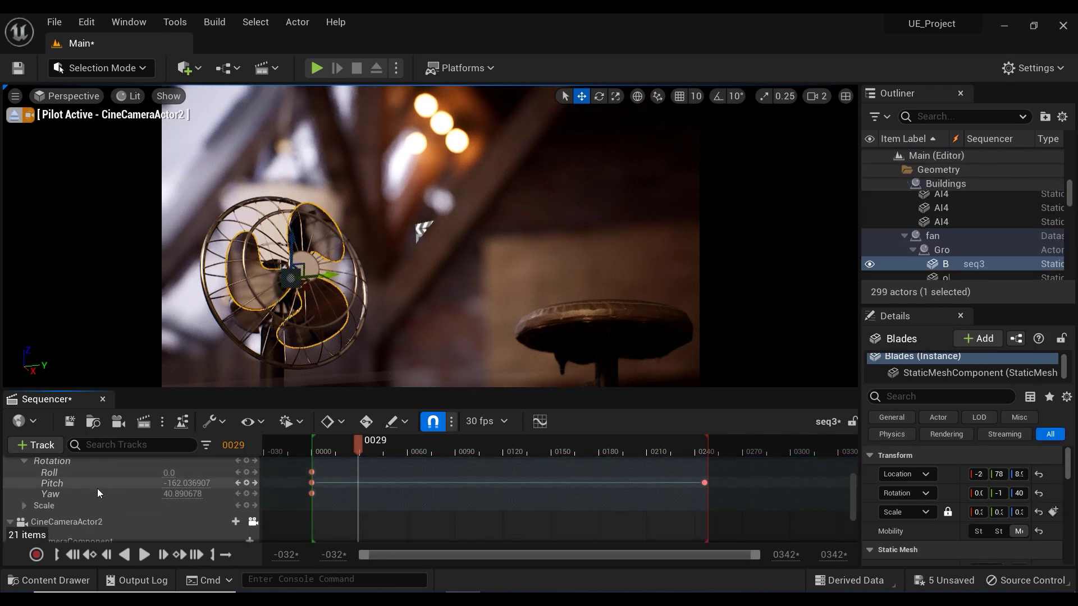
pyautogui.scroll(2, 95, 480)
pyautogui.scroll(1, 89, 474)
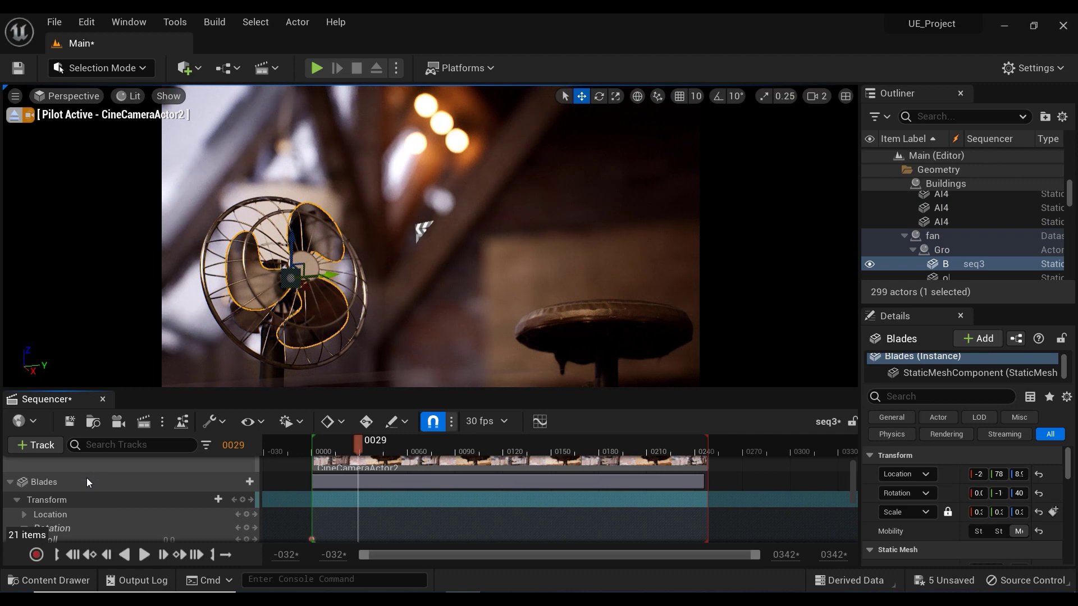
pyautogui.doubleClick(50, 481)
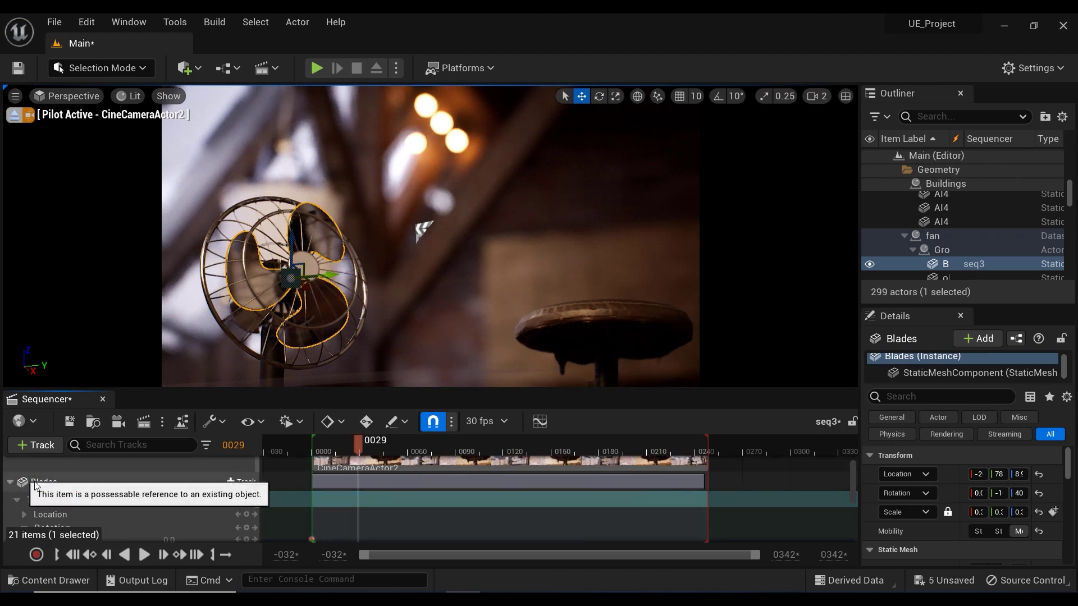
pyautogui.press('Escape')
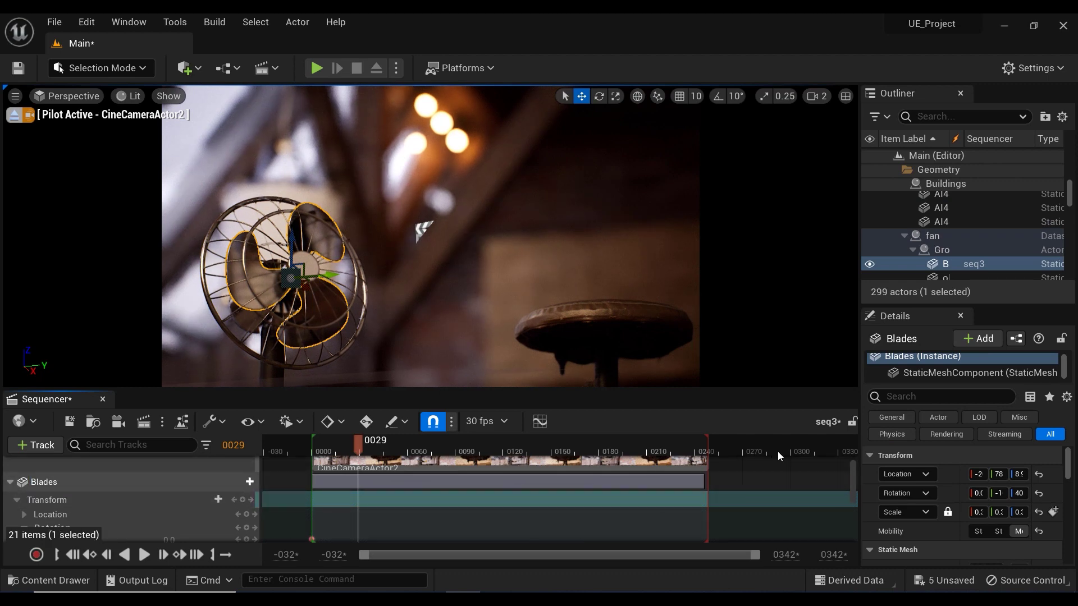
# Open the Curve Editor, frame the Blades pitch curve, and drag both its keys down.
pyautogui.click(540, 422)
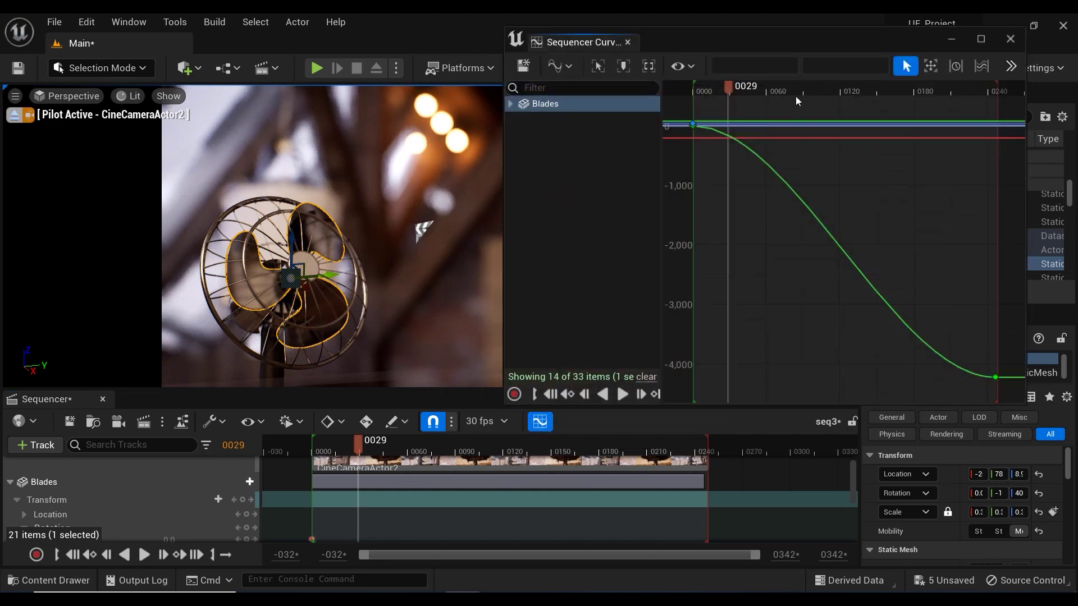
pyautogui.moveTo(792, 42); pyautogui.dragTo(740, 59)
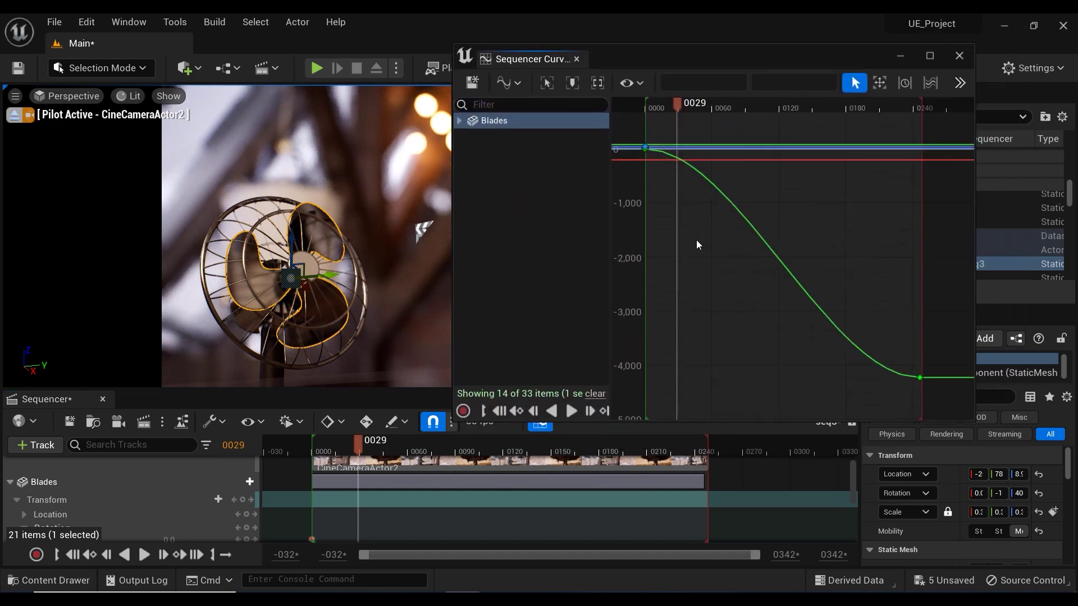
pyautogui.moveTo(713, 250); pyautogui.dragTo(756, 296, button='right')
pyautogui.moveTo(666, 178); pyautogui.dragTo(640, 132)
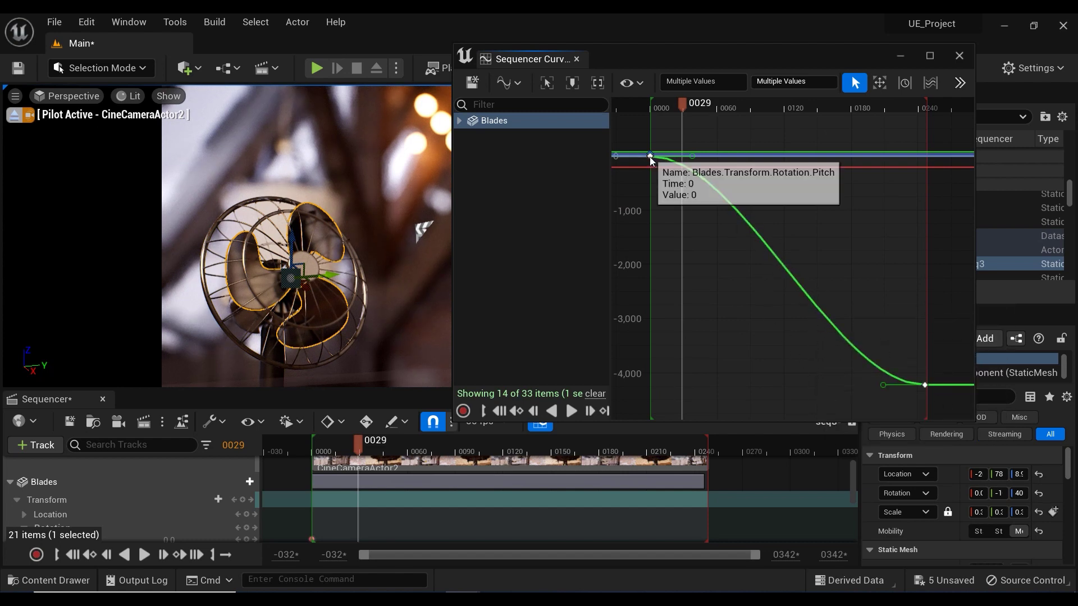
pyautogui.moveTo(649, 156); pyautogui.dragTo(653, 214)
# Preview the lowered pitch curve by playing from the start, then reselect its keys.
pyautogui.scroll(-3, 760, 244)
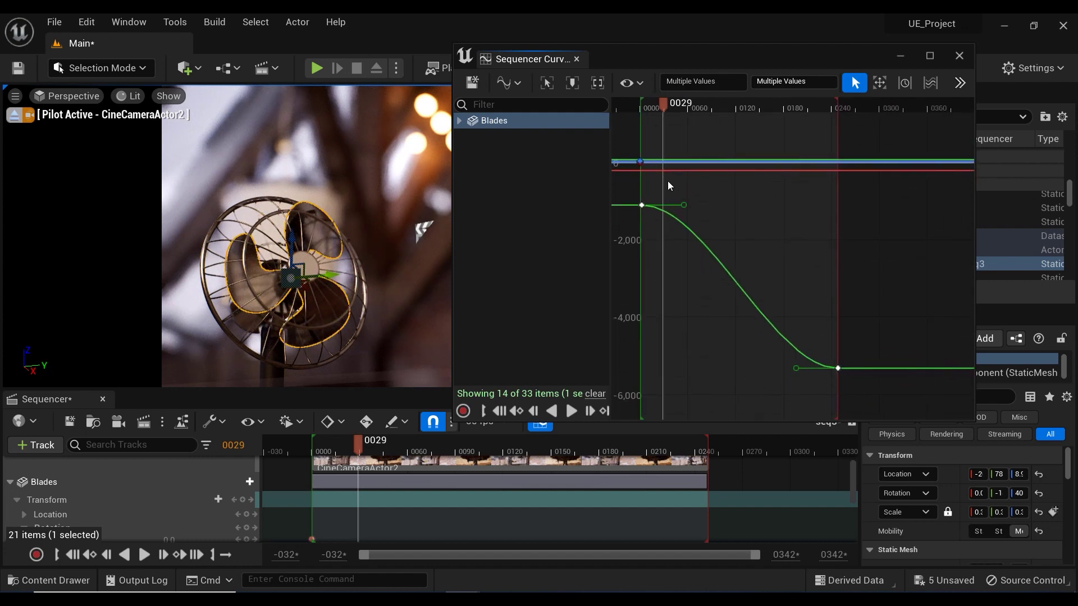
pyautogui.moveTo(656, 107); pyautogui.dragTo(643, 106)
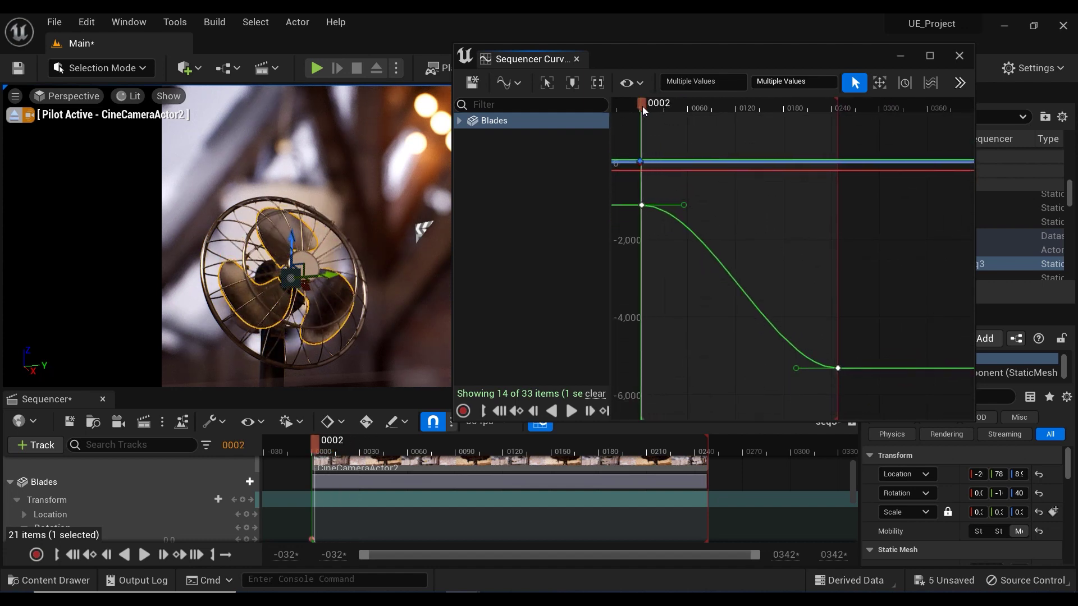
pyautogui.press('space')
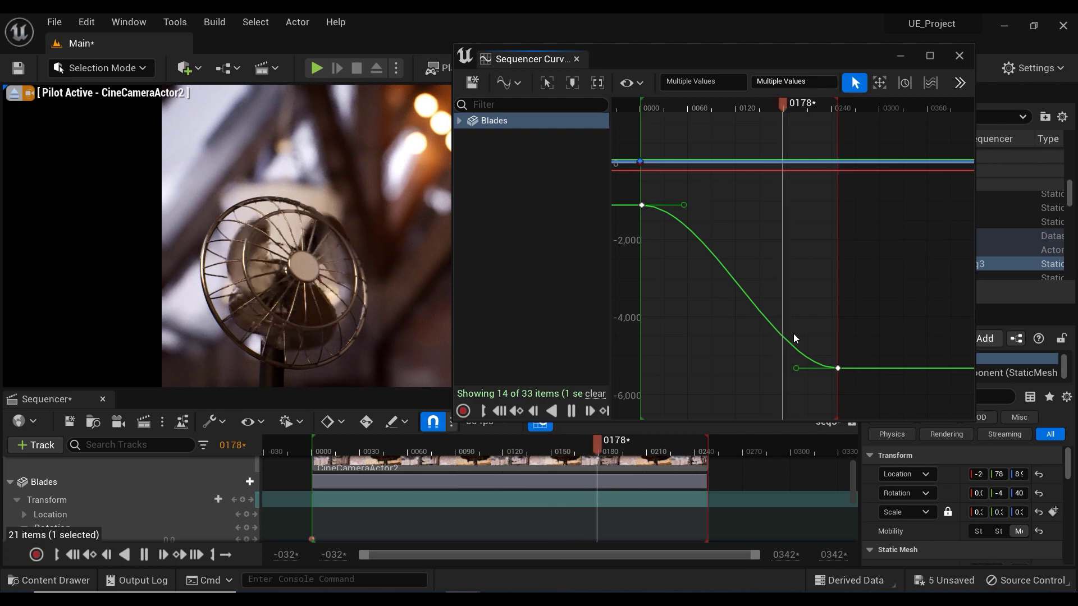
pyautogui.press('space')
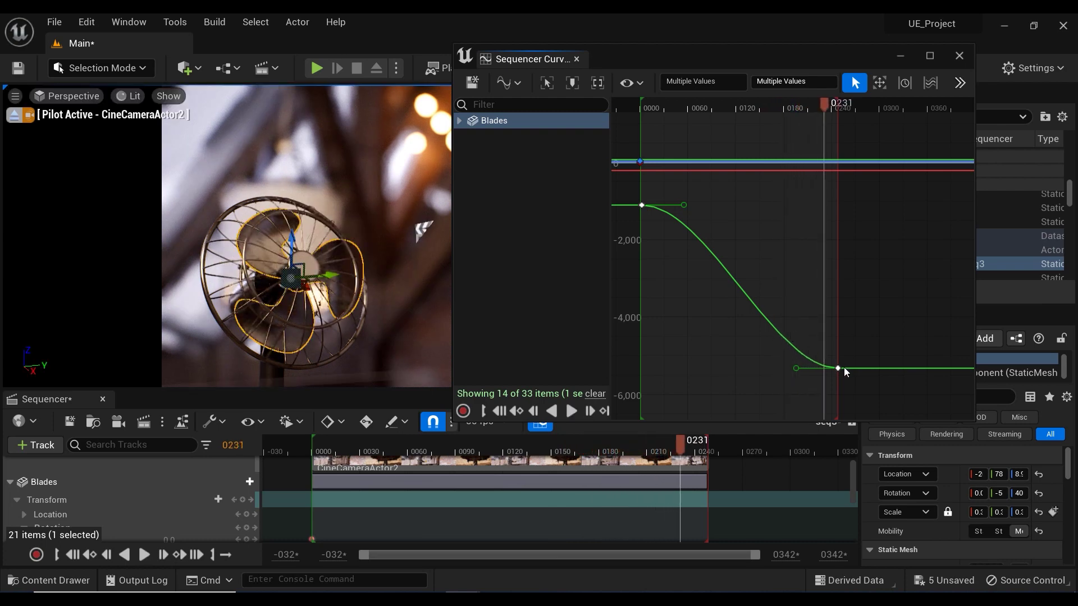
pyautogui.moveTo(614, 208); pyautogui.dragTo(629, 203)
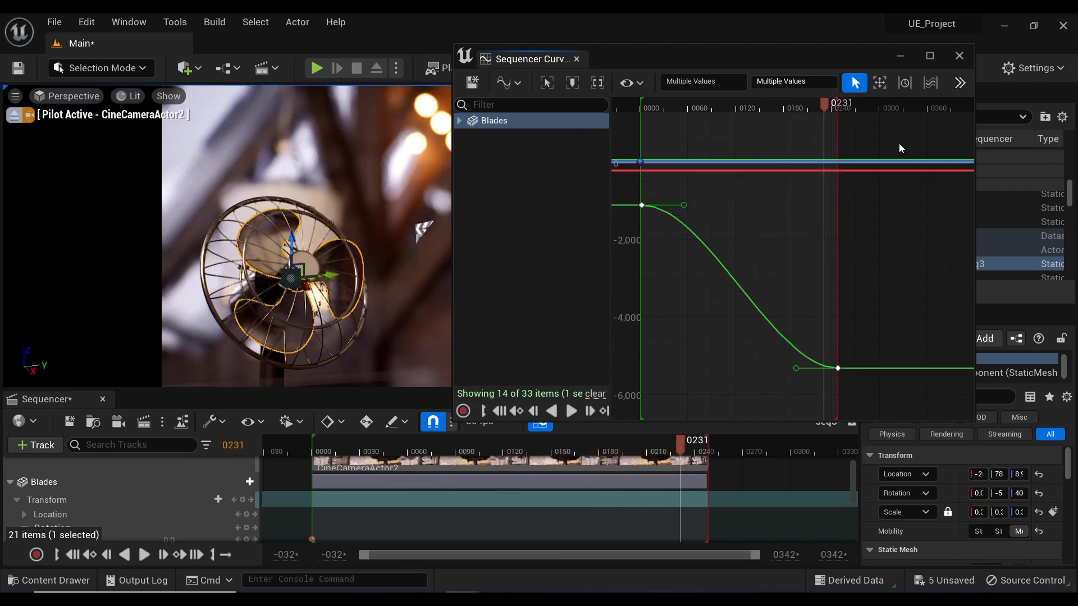
# Set both pitch keys to Linear interpolation and play the rotation from the start.
pyautogui.click(958, 84)
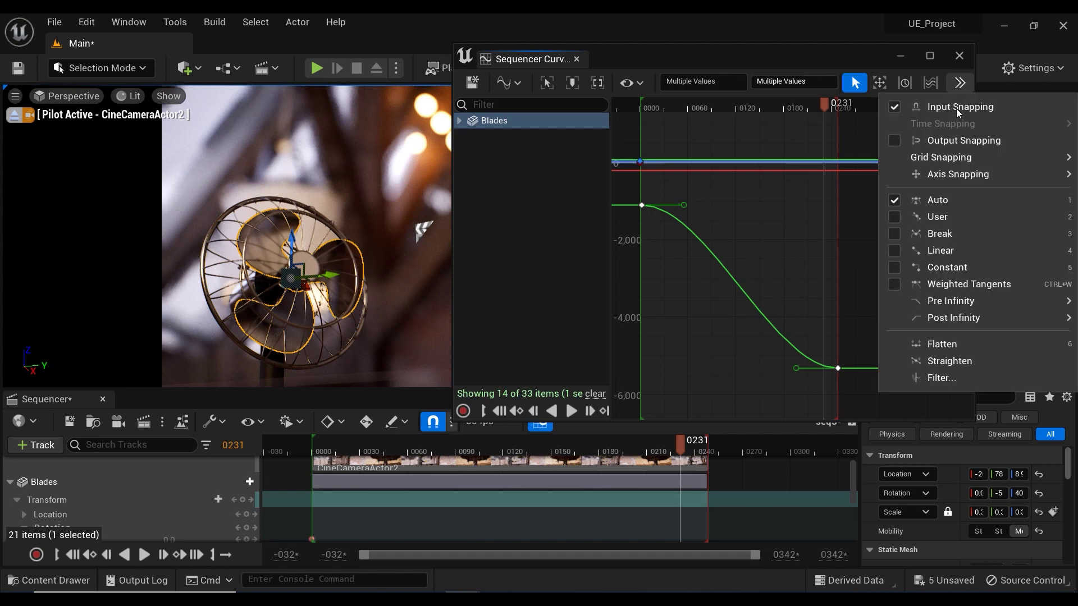
pyautogui.click(948, 256)
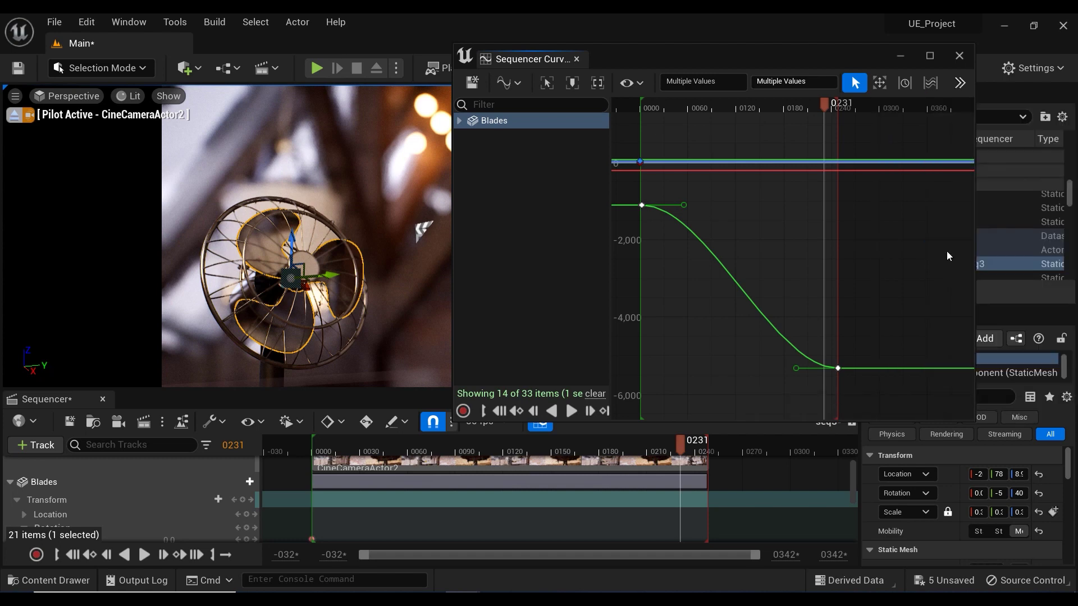
pyautogui.click(640, 103)
pyautogui.press('space')
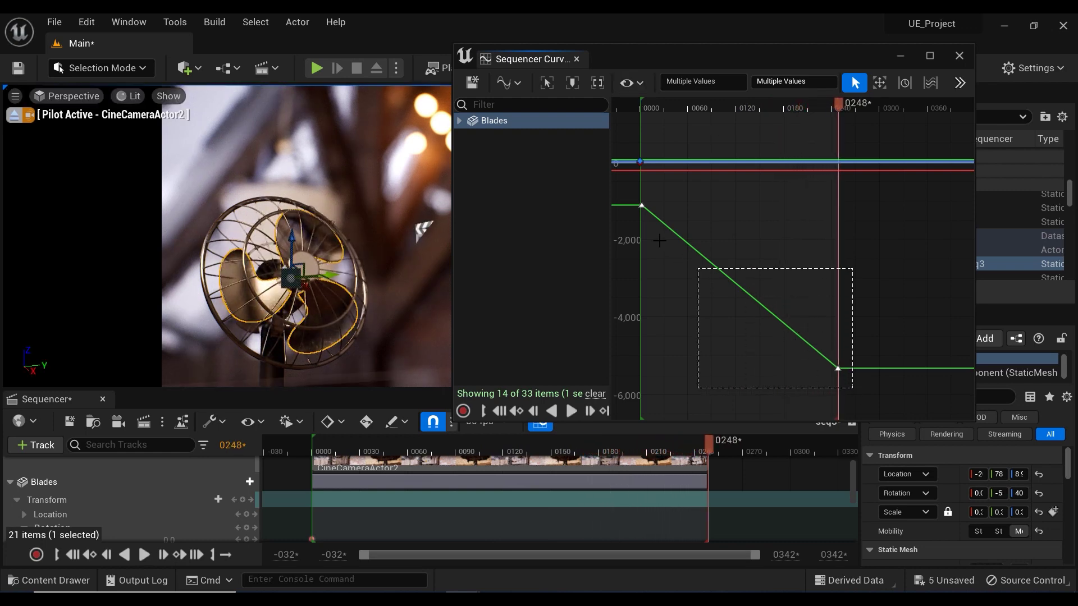
# Switch the pitch keys to User tangents and drag the handles to ease out of the first key.
pyautogui.click(960, 82)
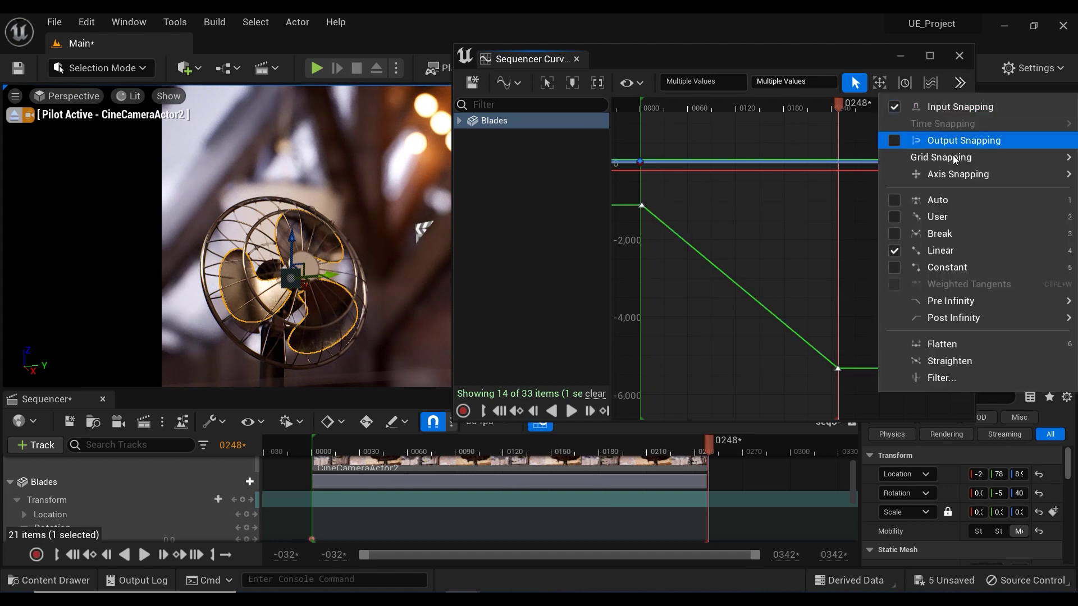
pyautogui.click(946, 217)
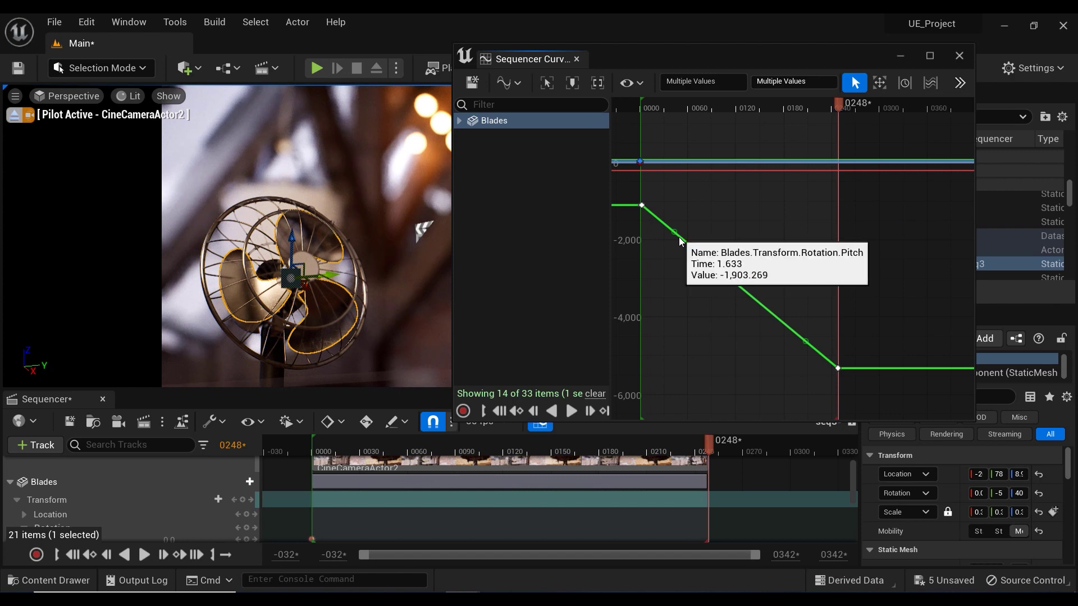
pyautogui.moveTo(675, 234); pyautogui.dragTo(687, 208)
pyautogui.moveTo(805, 341); pyautogui.dragTo(828, 328)
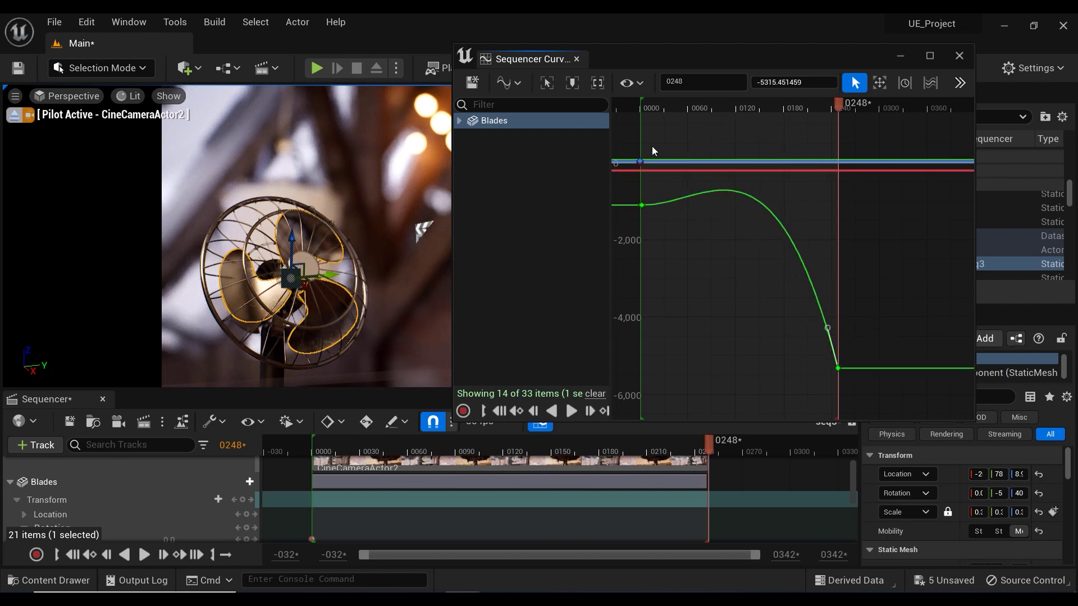
# Play from the start and reshape the last key's tangent so the curve eases into frame 0248.
pyautogui.click(641, 107)
pyautogui.press('space')
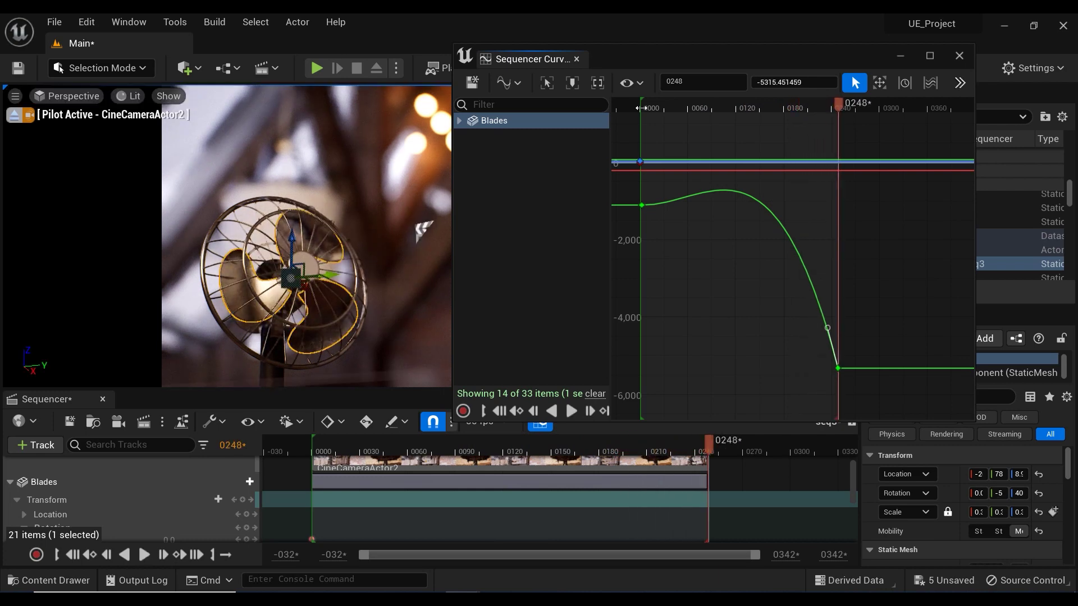
pyautogui.moveTo(827, 331); pyautogui.dragTo(781, 375)
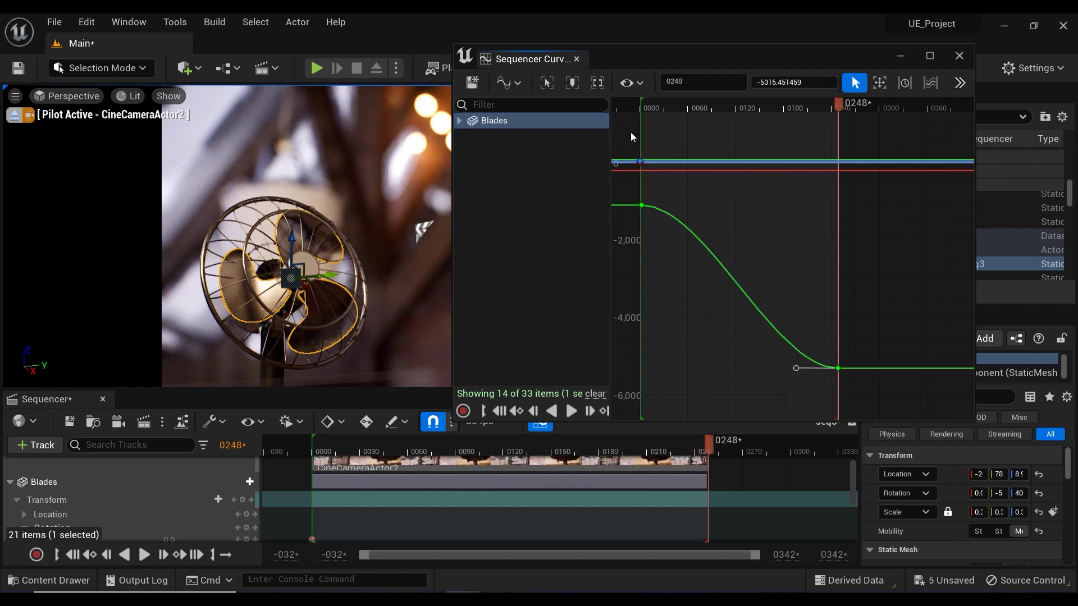
pyautogui.press('space')
# Shift the Sequencer Curves window right and set the time to frame -001.
pyautogui.moveTo(729, 53); pyautogui.dragTo(747, 49)
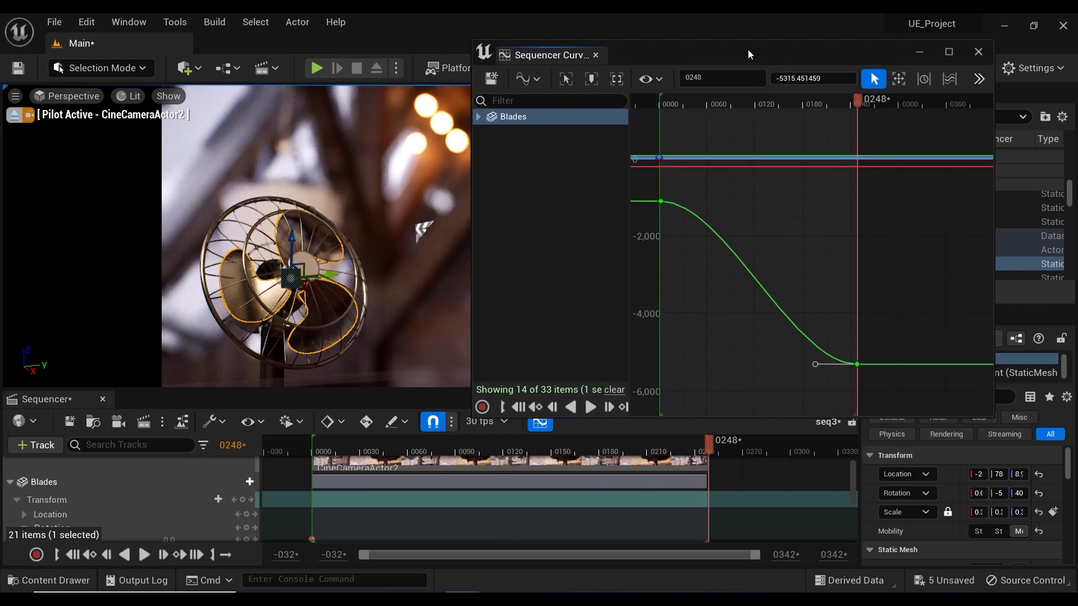
pyautogui.click(659, 100)
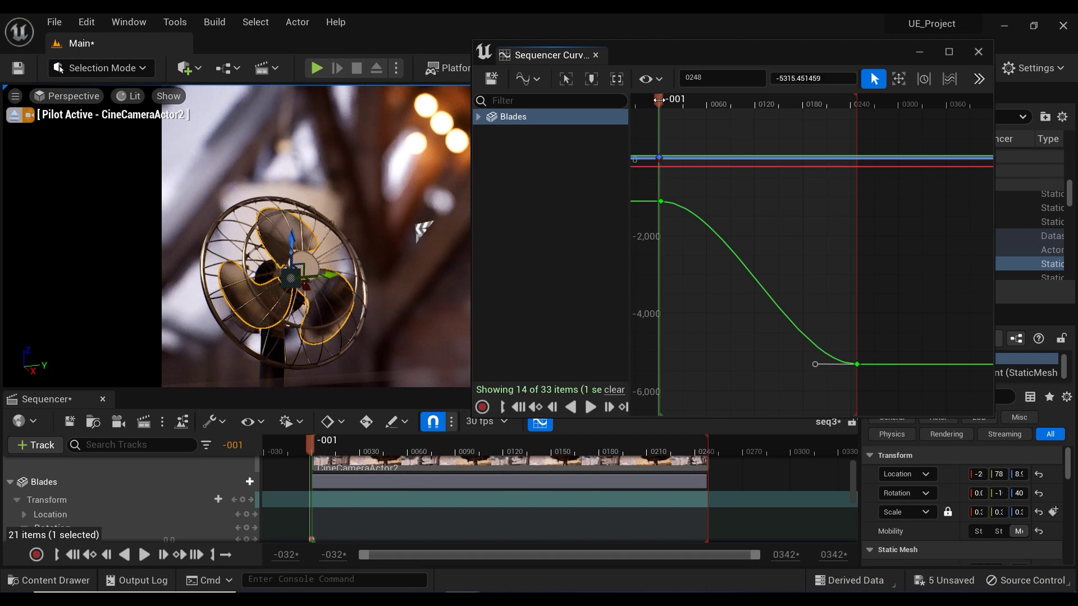